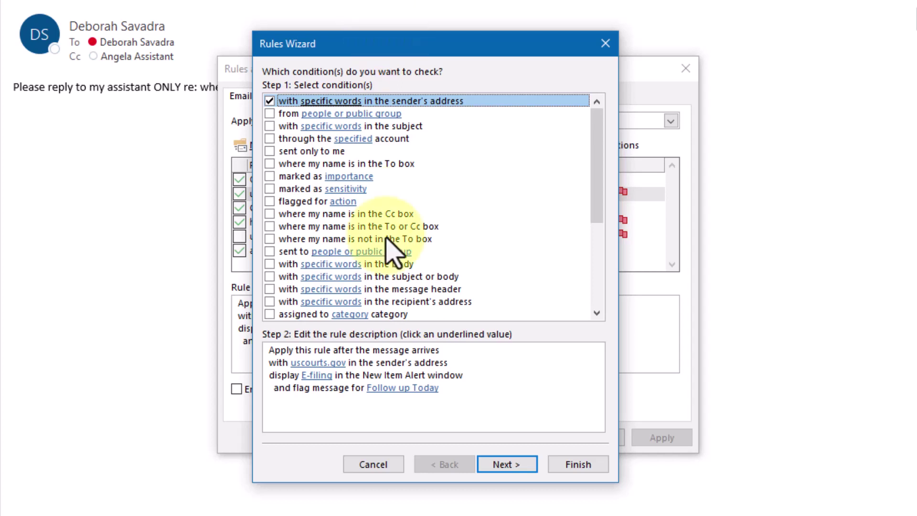
- Inspect the uscourts.gov rule's address and Follow up Today flag values, then move past its conditions
click(317, 363)
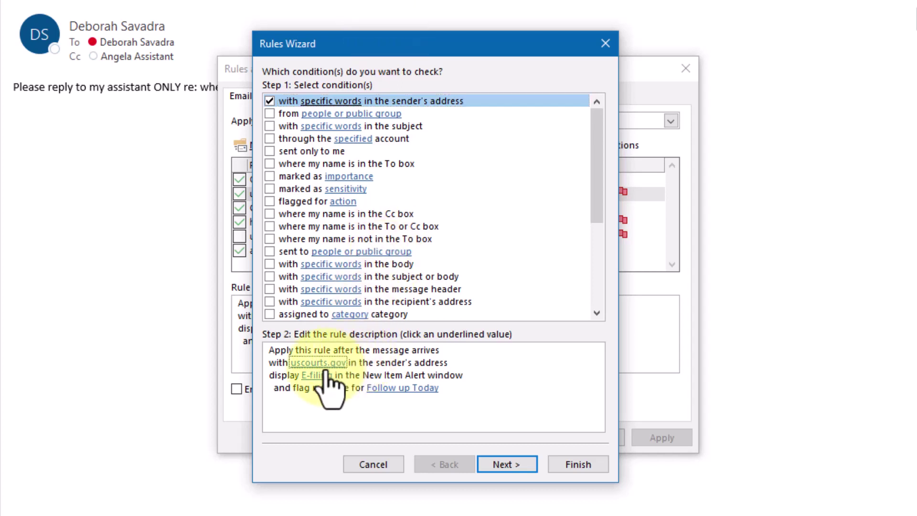
click(380, 388)
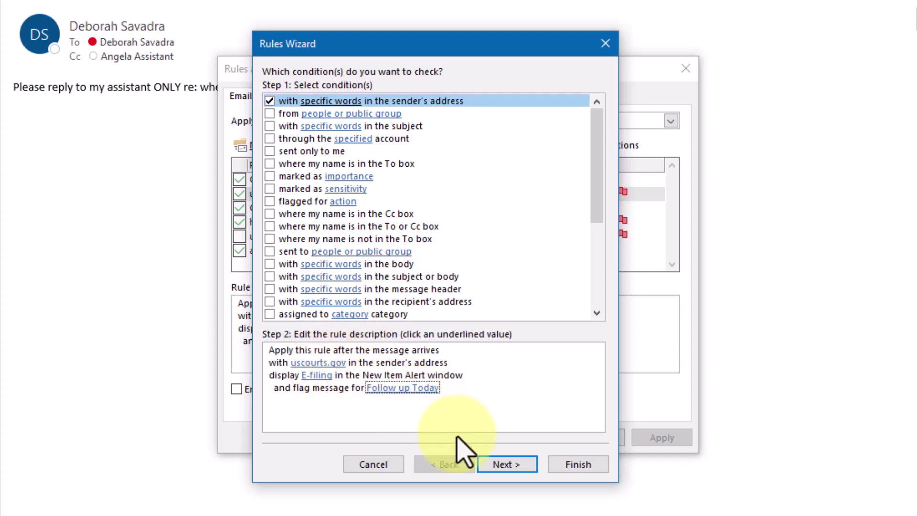
click(495, 466)
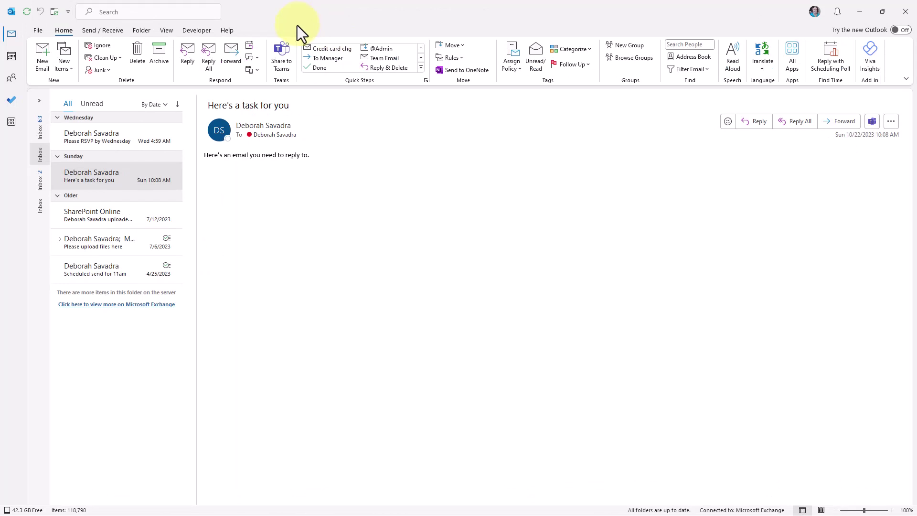
- Start a new rule from the 'Here's a task for you' email using its Rules menu
click(122, 176)
right_click(122, 176)
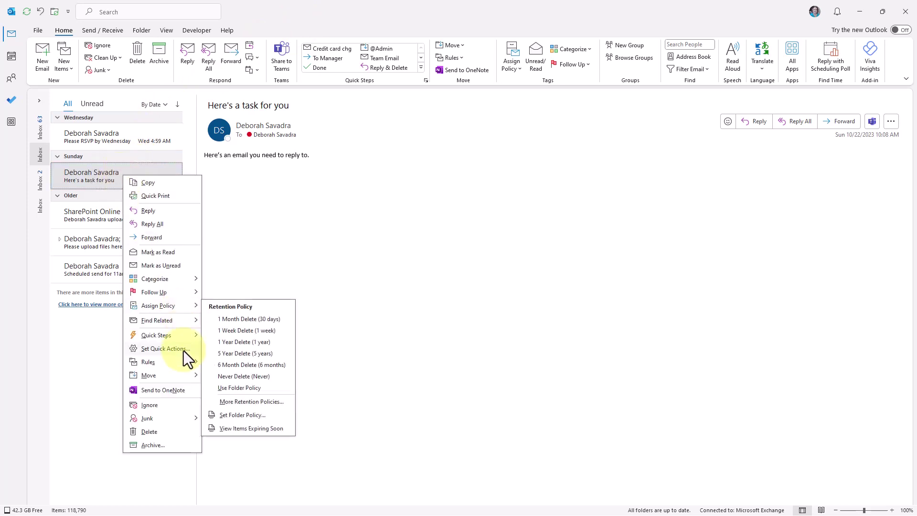
mouse_move(186, 361)
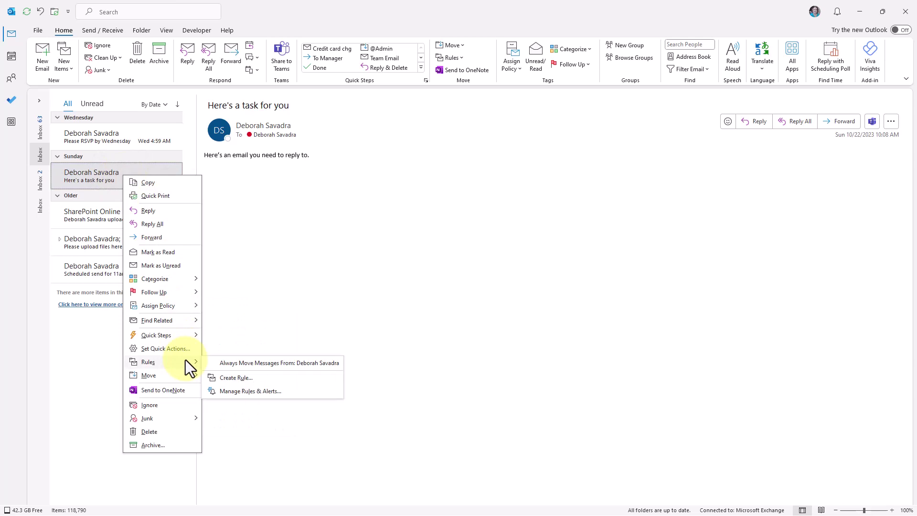
click(226, 380)
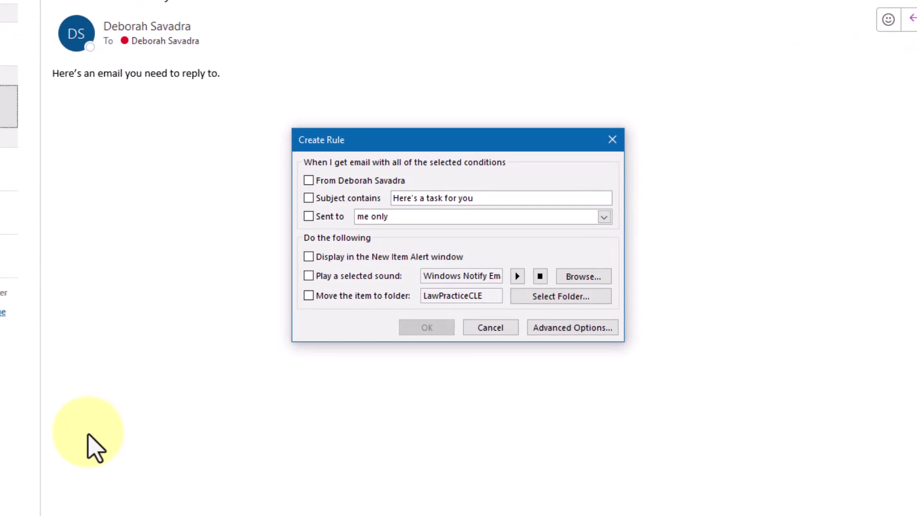
- Expand the Create Rule dialog into the full Rules Wizard with Advanced Options
click(544, 334)
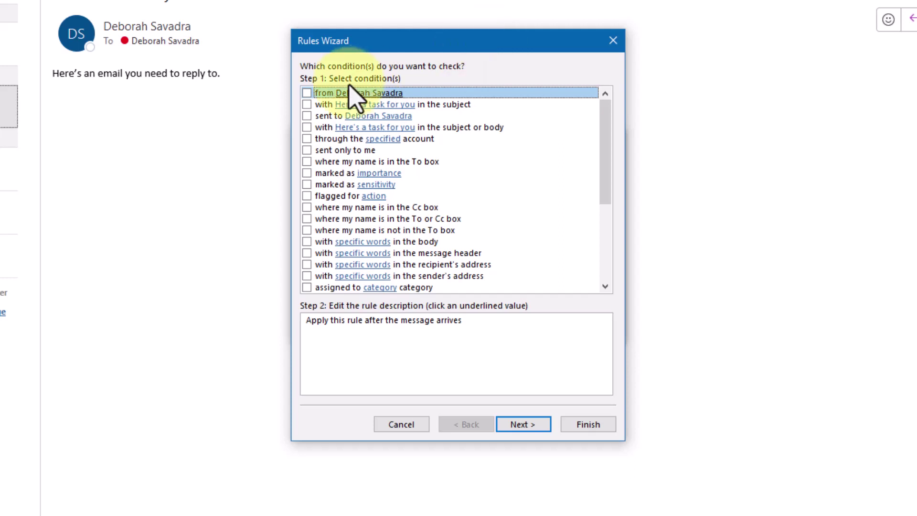
click(306, 104)
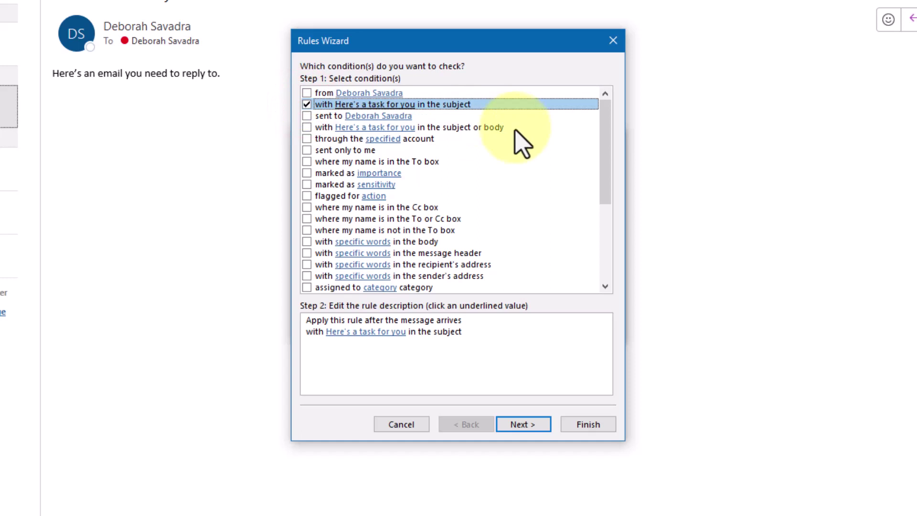
click(368, 332)
click(368, 332)
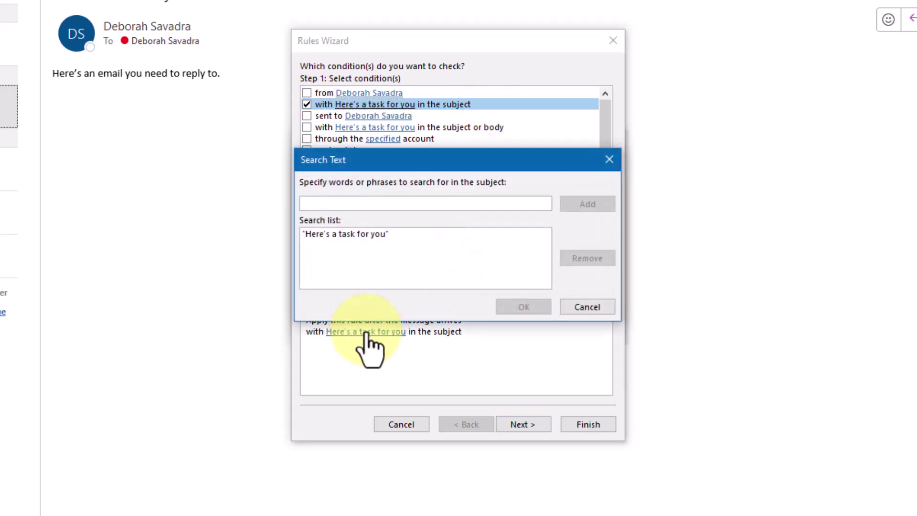
click(576, 308)
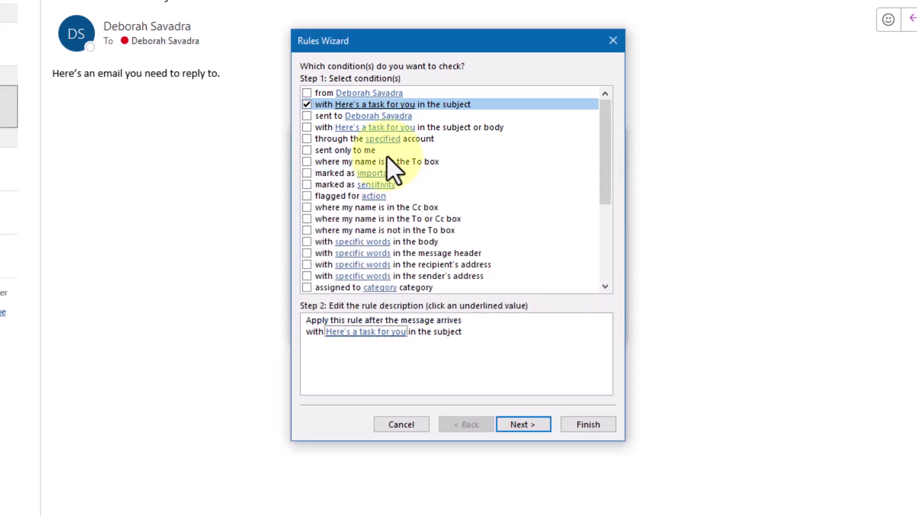
click(306, 105)
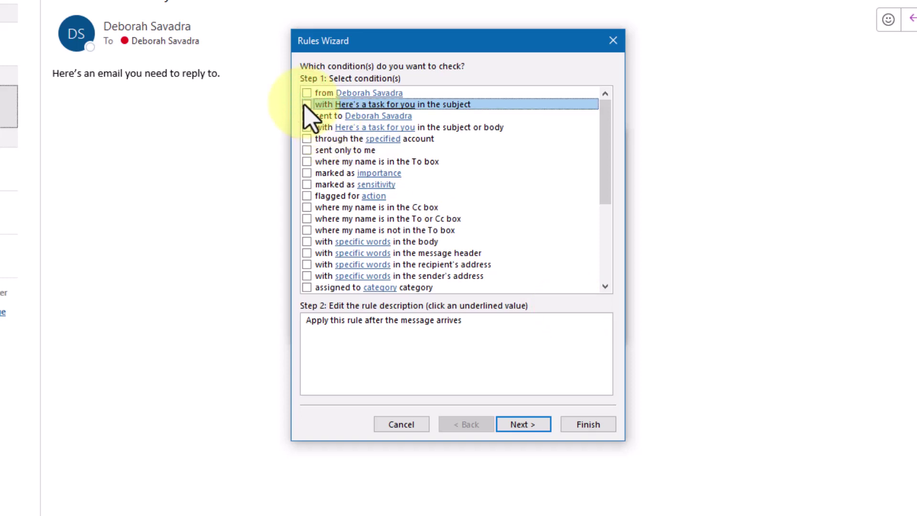
- Require the word 'task' in the body and tick the sender's-address words condition
click(306, 242)
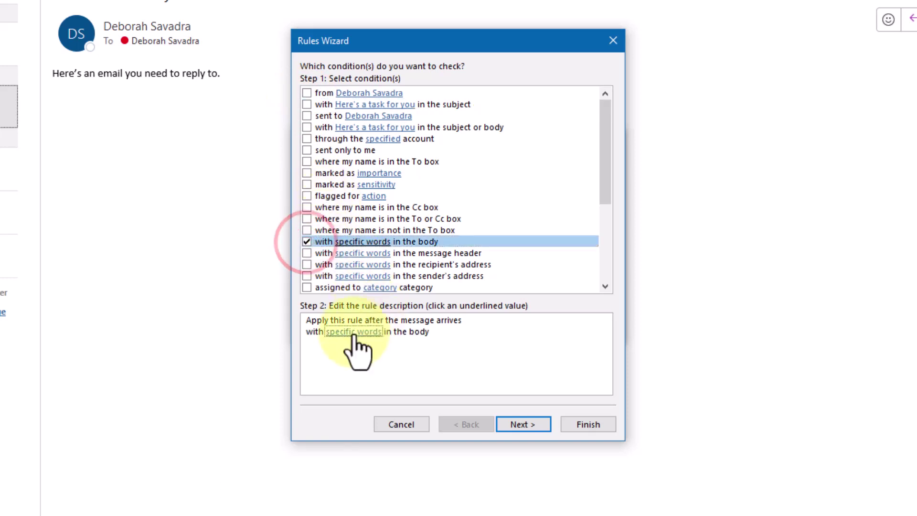
click(356, 333)
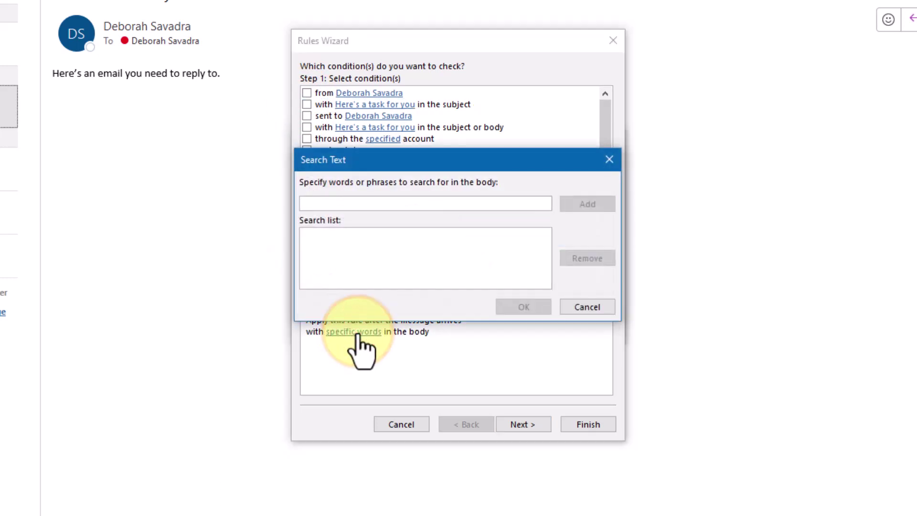
text(task)
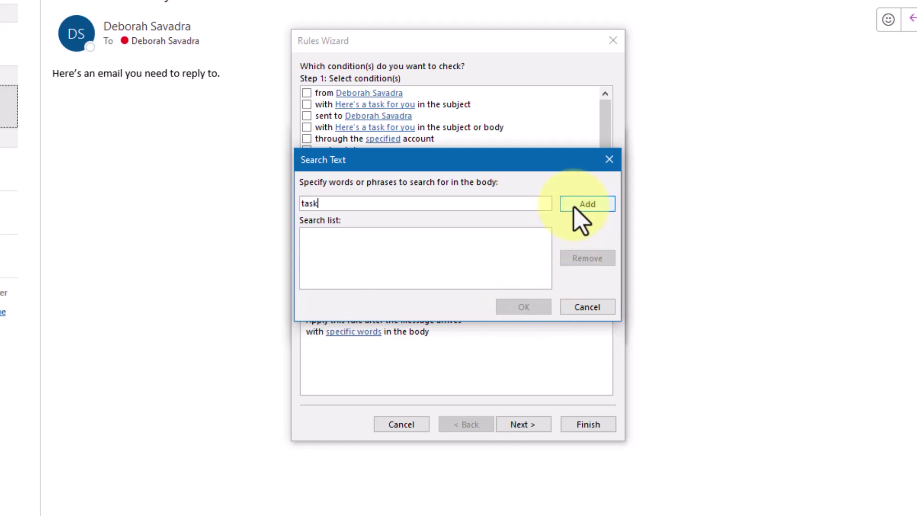
click(581, 221)
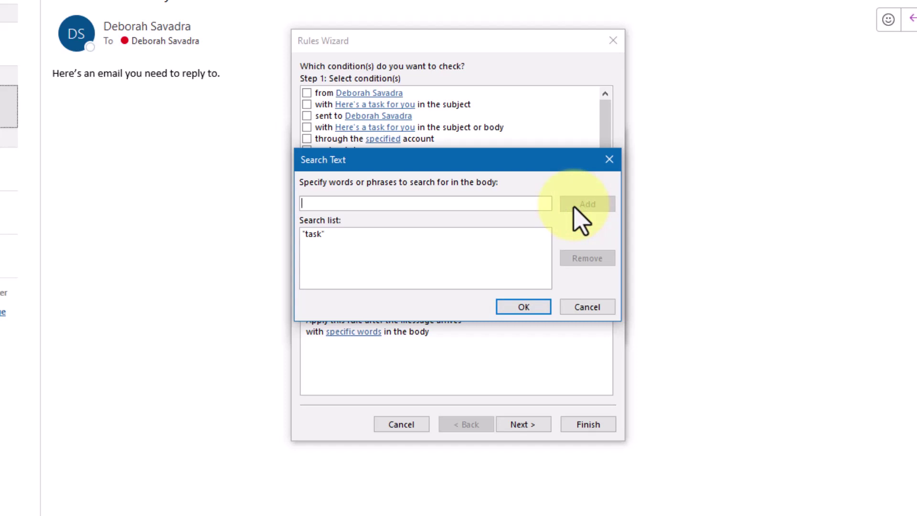
click(524, 307)
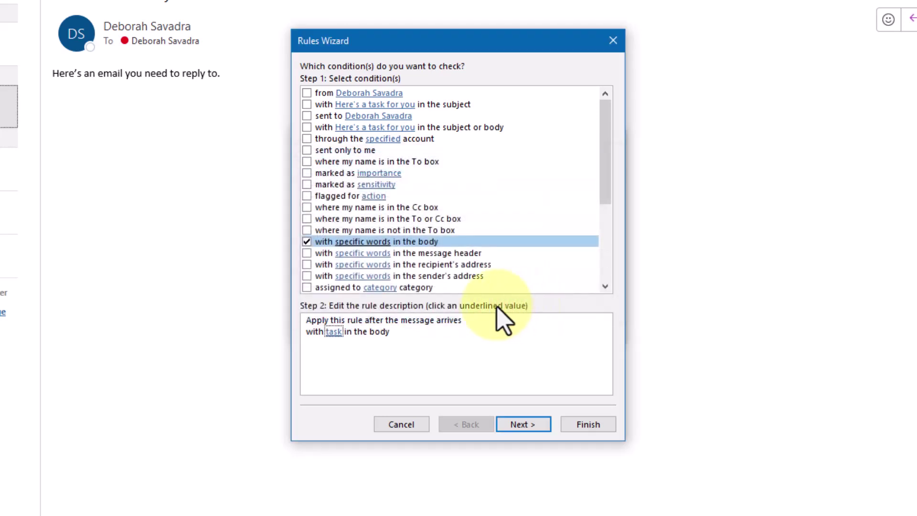
click(306, 276)
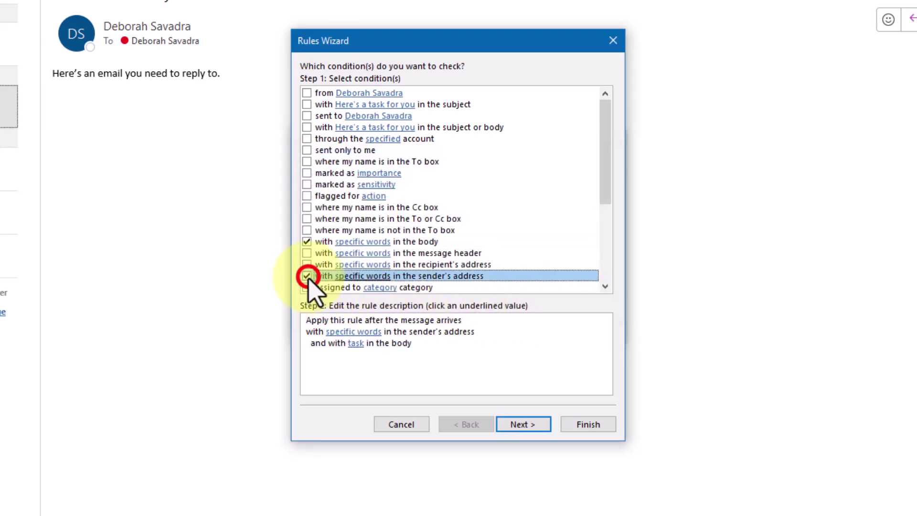
click(366, 332)
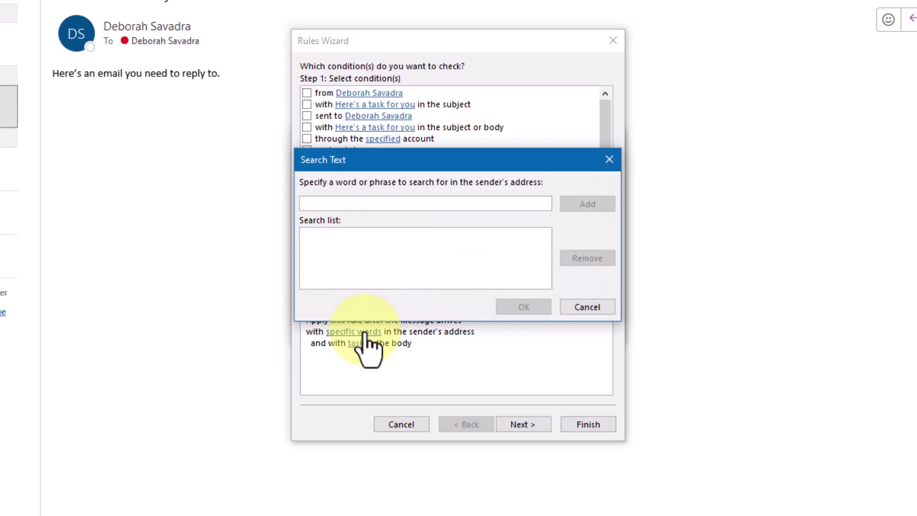
text(@uscour)
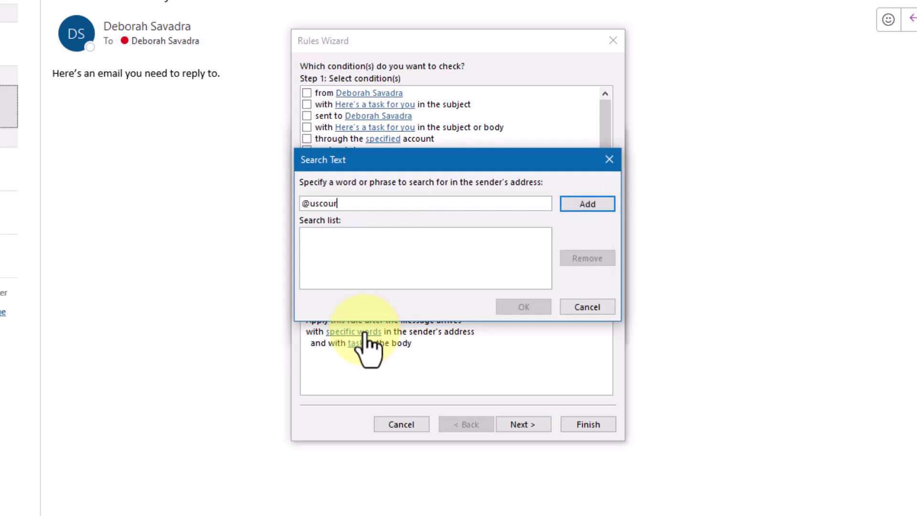
text(ts.gov)
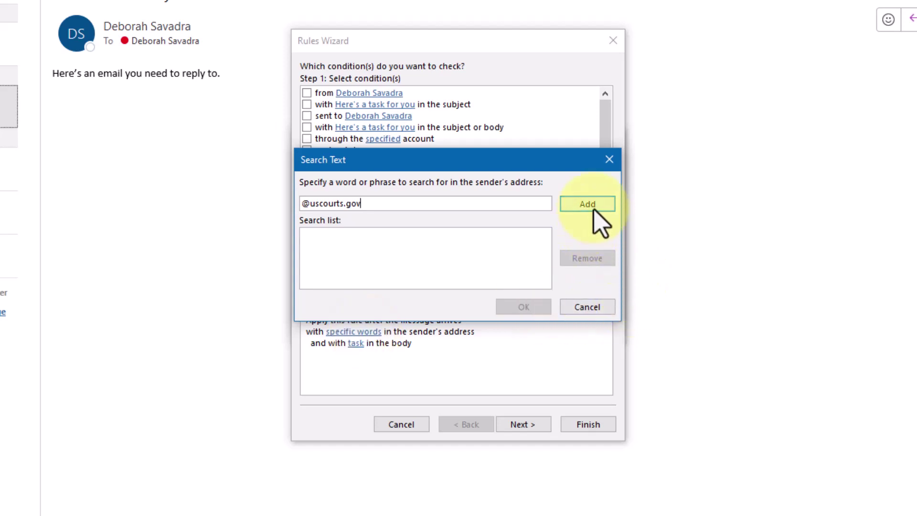
click(601, 222)
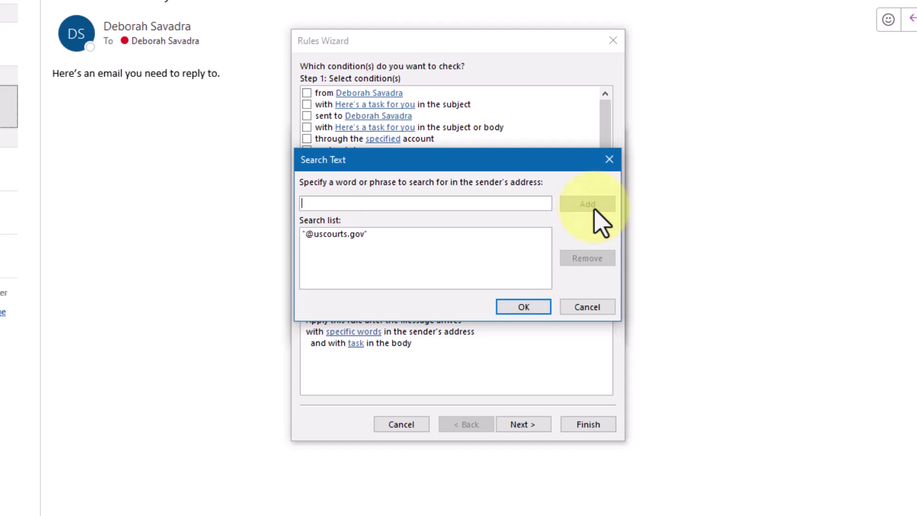
click(524, 307)
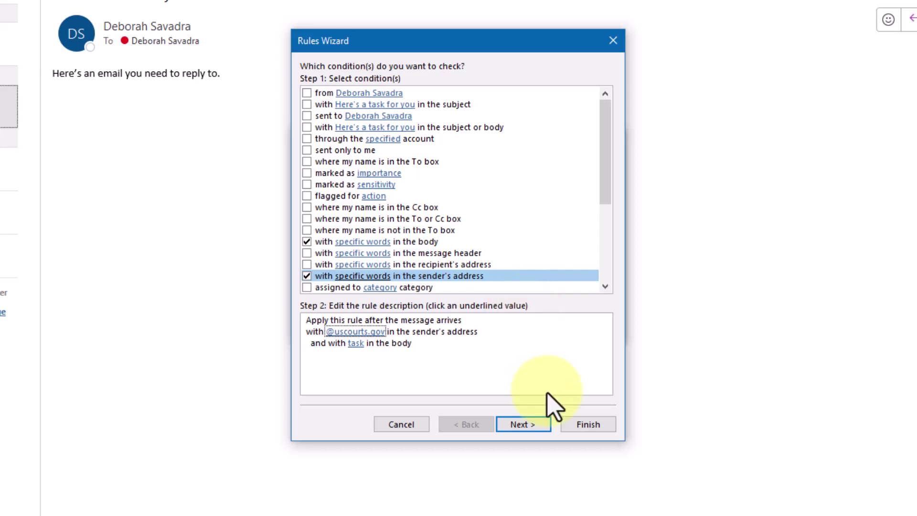
- Have the rule mark matching messages as Normal importance, then continue to exceptions
click(533, 426)
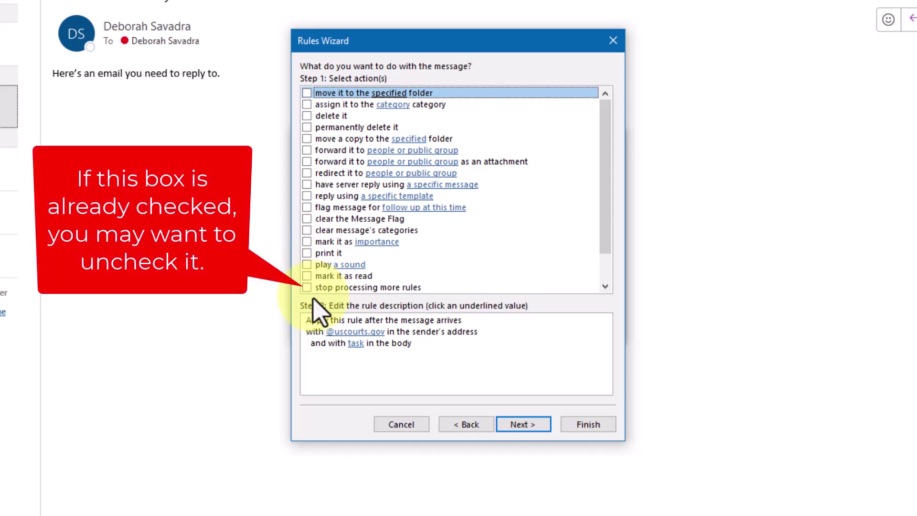
click(306, 242)
click(364, 356)
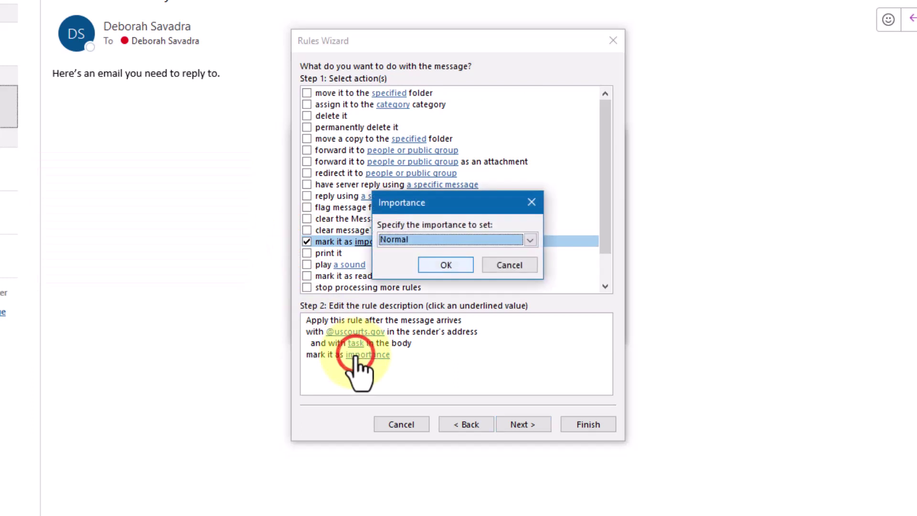
click(446, 264)
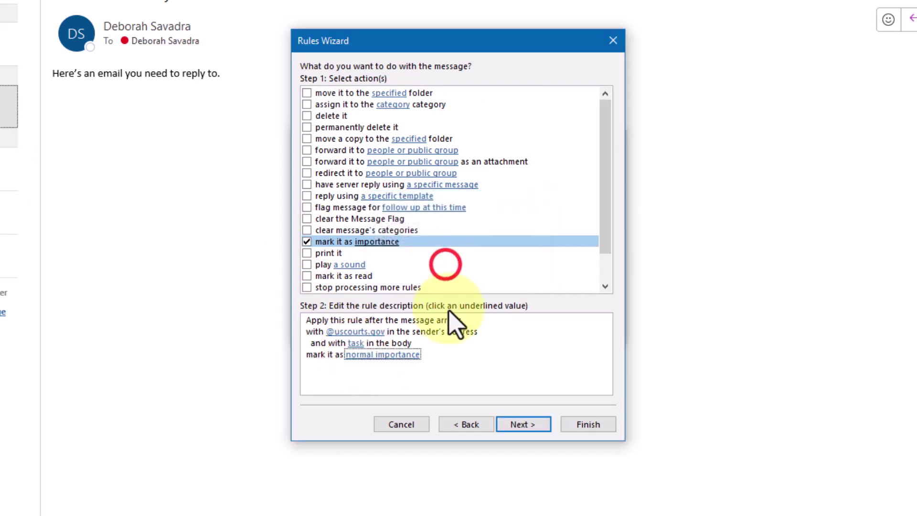
click(520, 425)
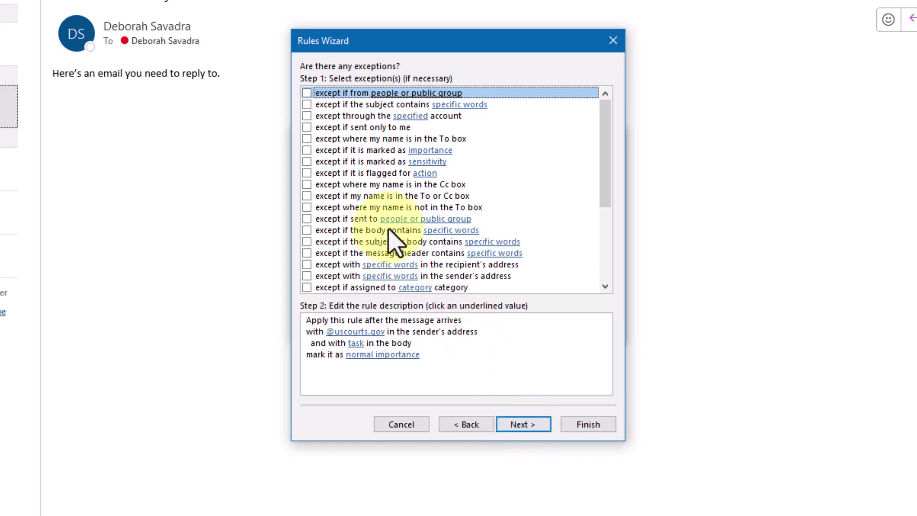
- Add the 'except if sent only to me' exception and continue to the finish page
click(307, 128)
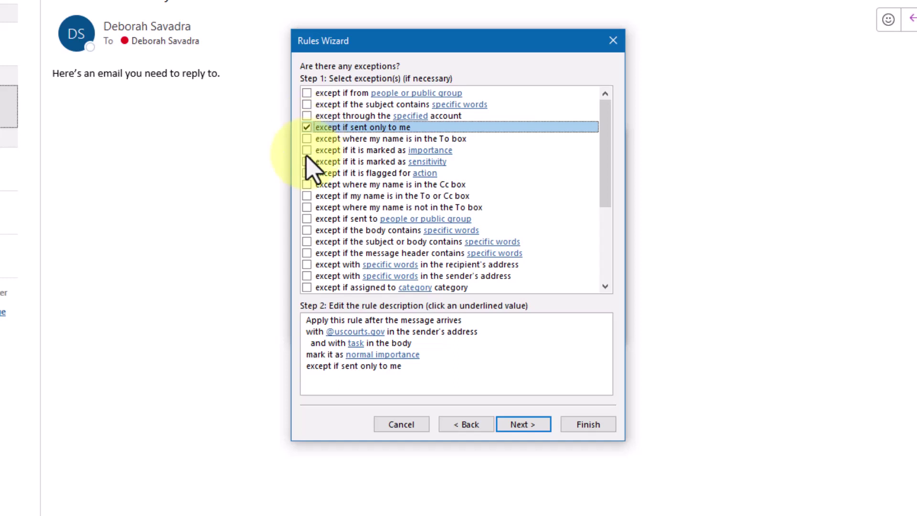
click(510, 422)
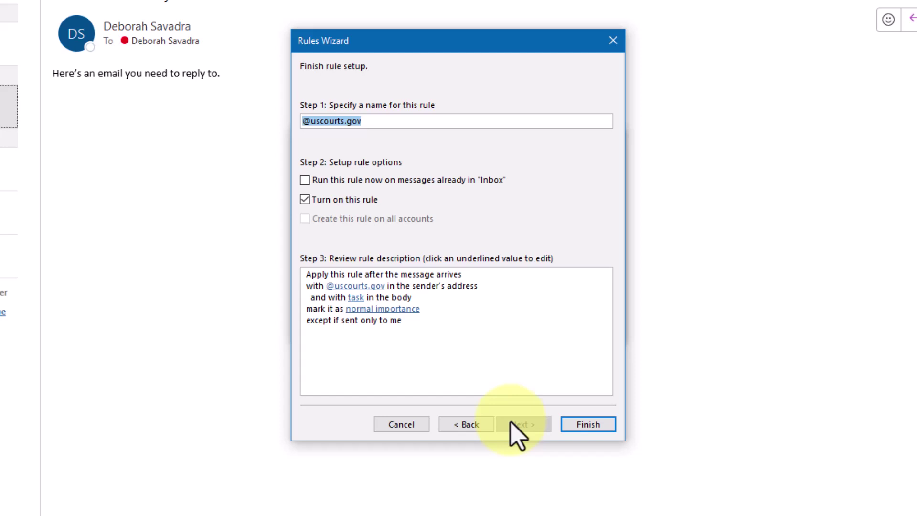
- Name the rule 'Court email', run it now on Inbox messages, and finish it
text(Court email)
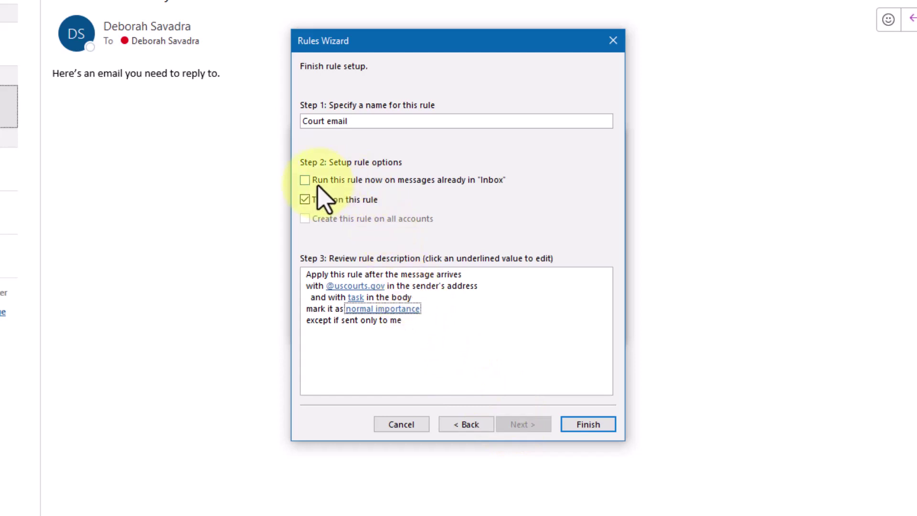
click(306, 181)
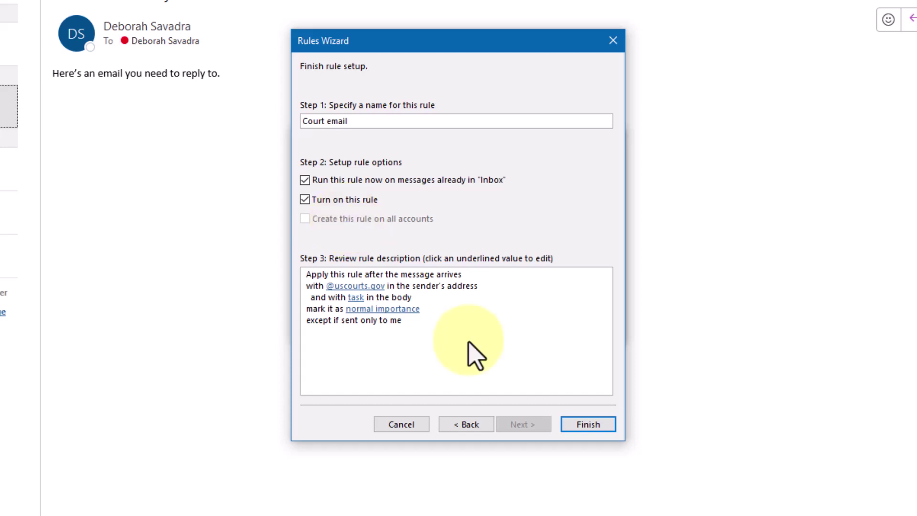
click(579, 430)
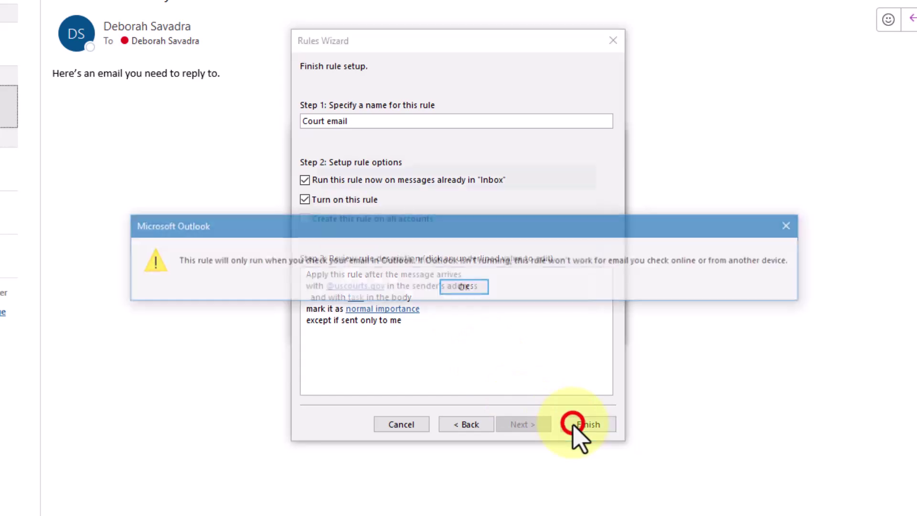
click(463, 288)
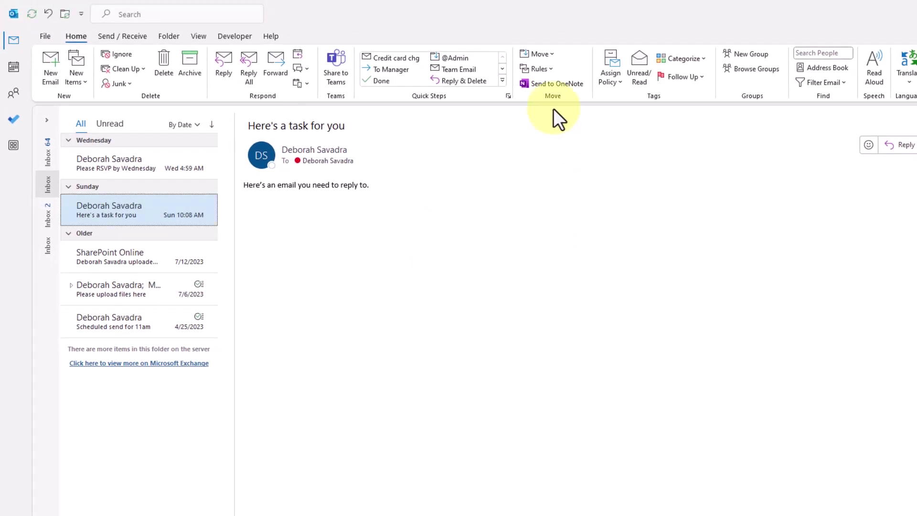
- Open Manage Rules & Alerts from the Home tab's Rules menu
click(553, 70)
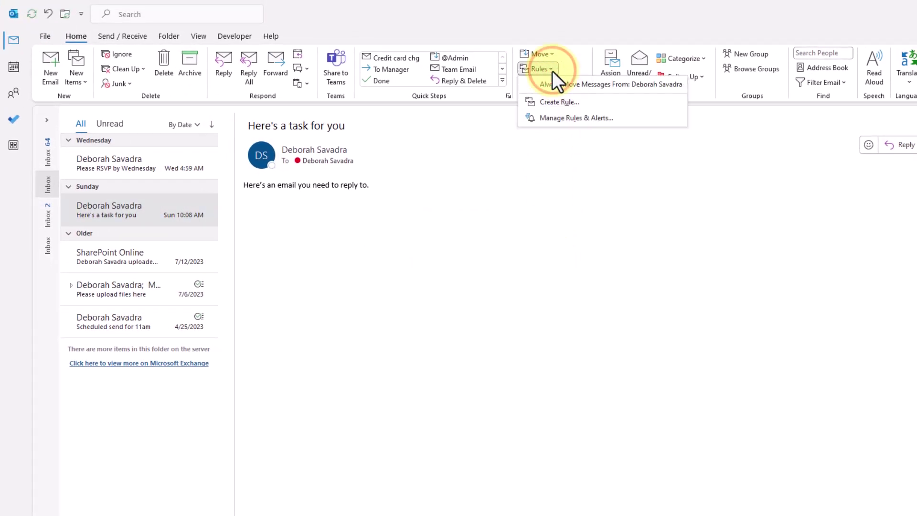
click(570, 120)
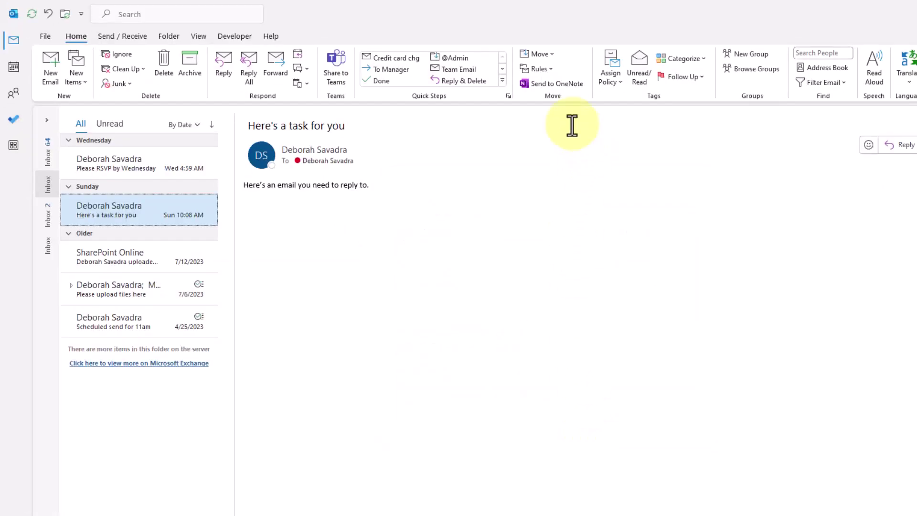
click(552, 71)
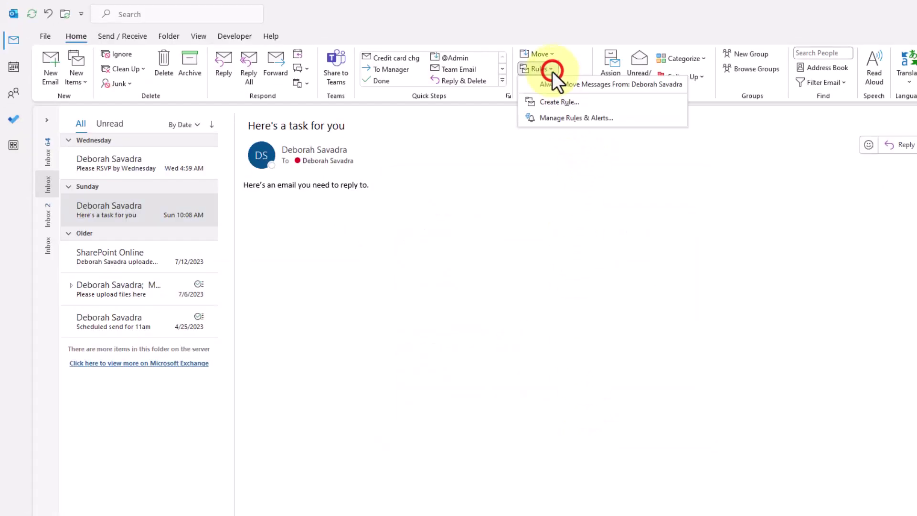
click(554, 119)
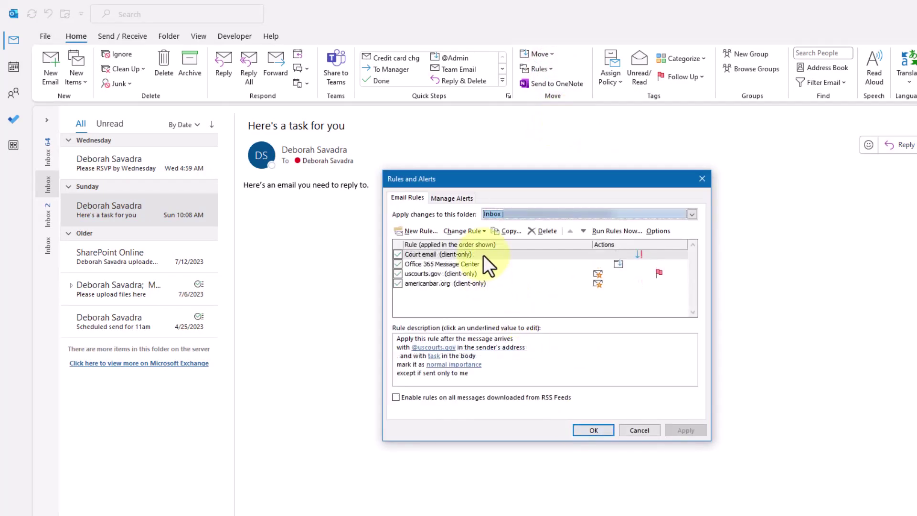
- Reorder the rules so Court email runs last, below uscourts.gov and americanbar.org, and save
click(477, 256)
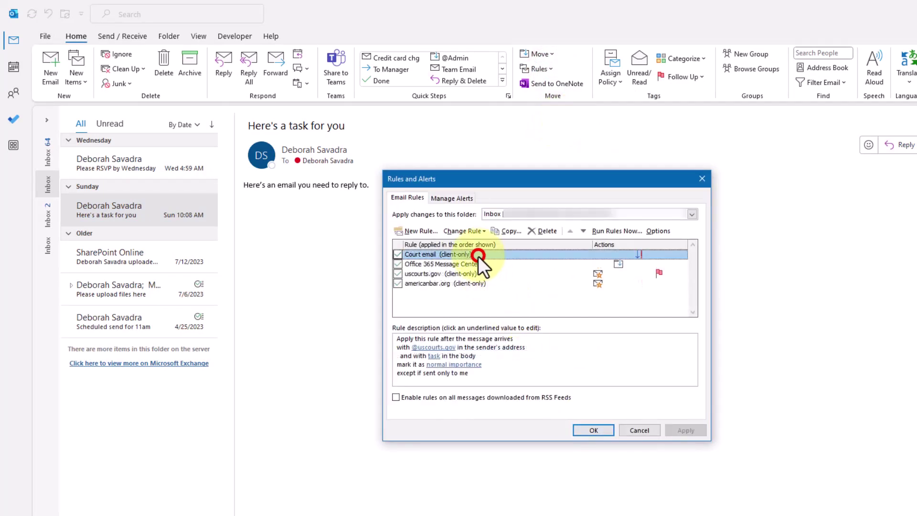
click(583, 231)
click(584, 231)
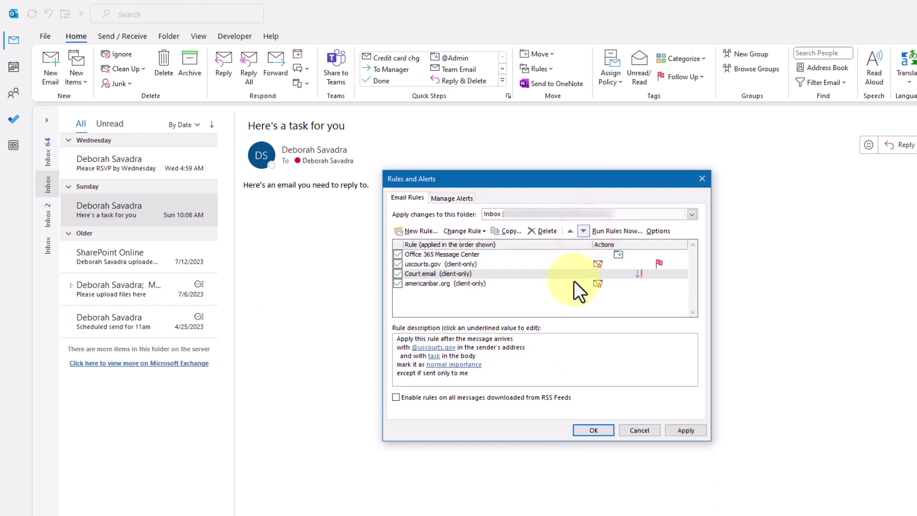
click(485, 283)
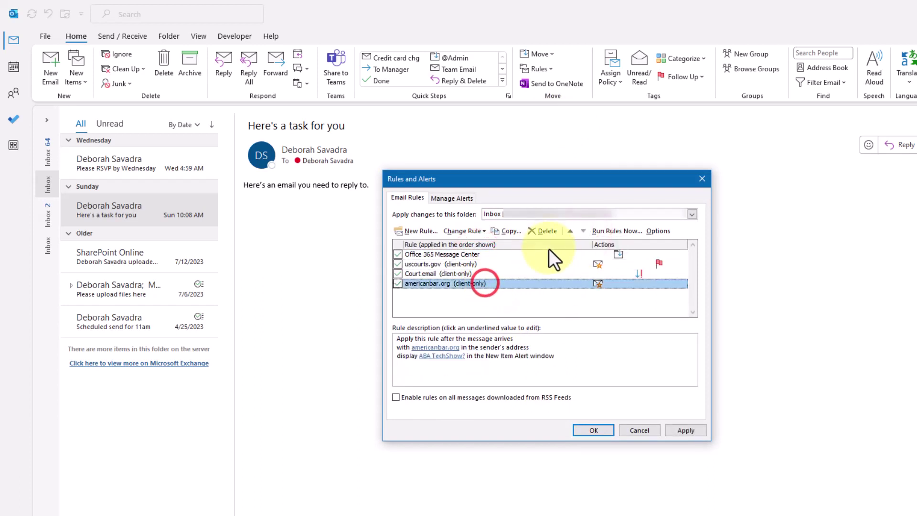
click(573, 232)
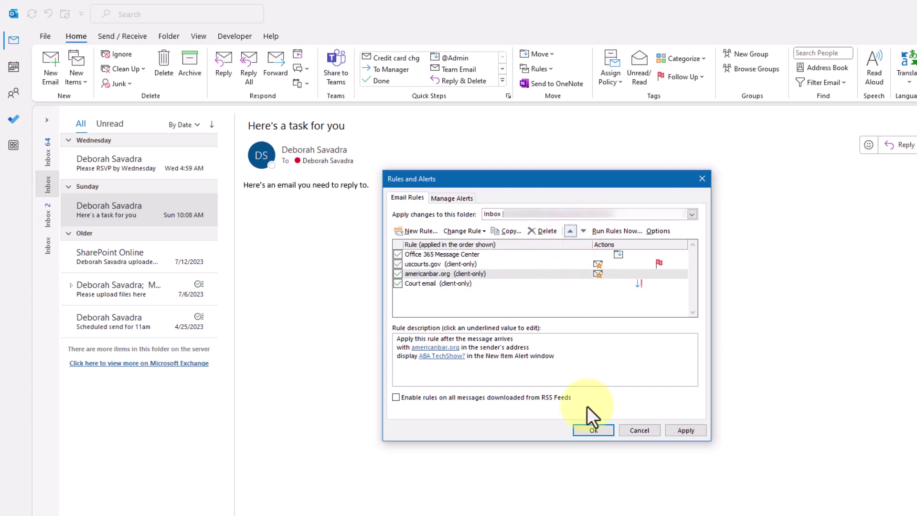
click(586, 428)
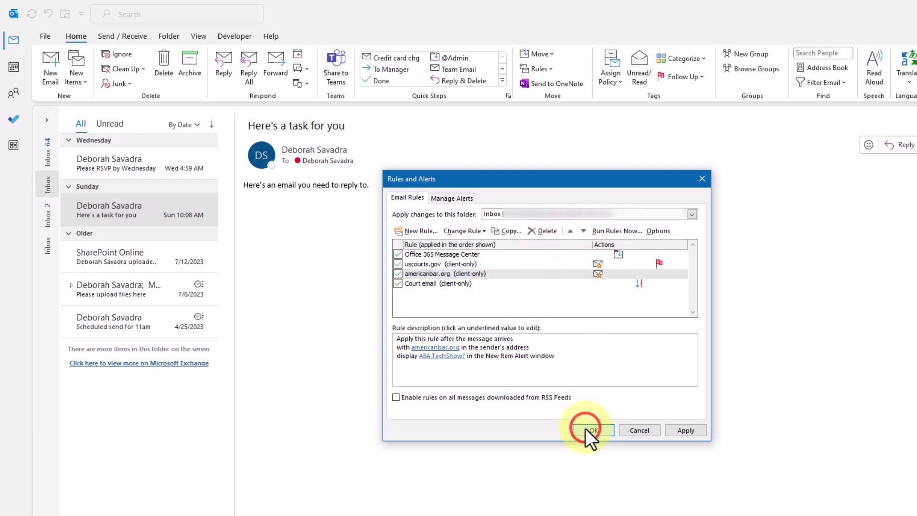